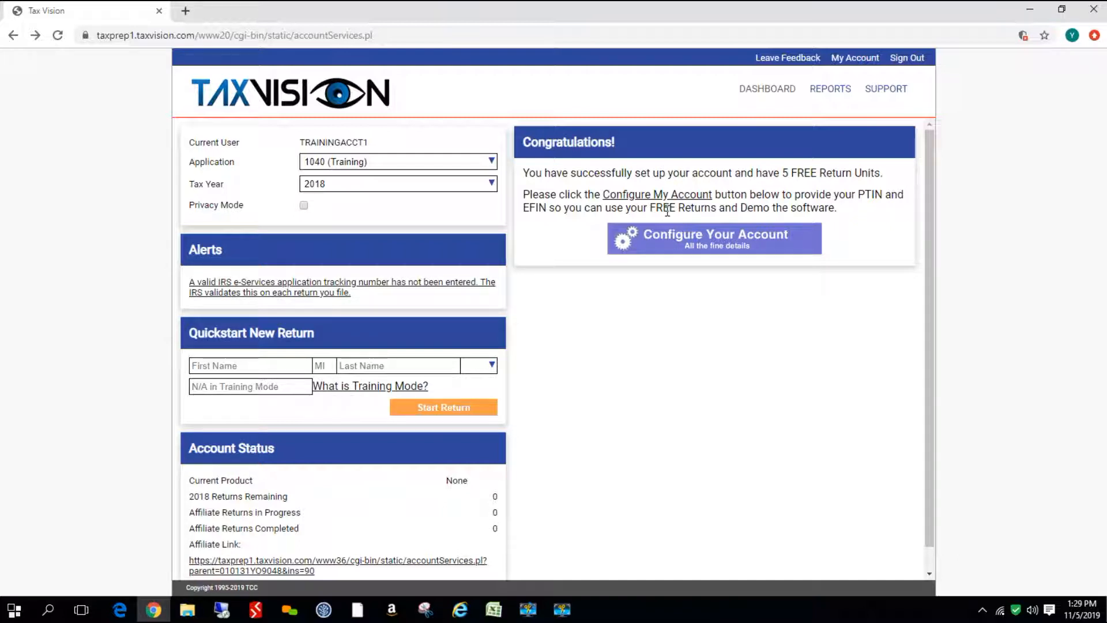
Open the account configuration form from the welcome dashboard
left_click(677, 242)
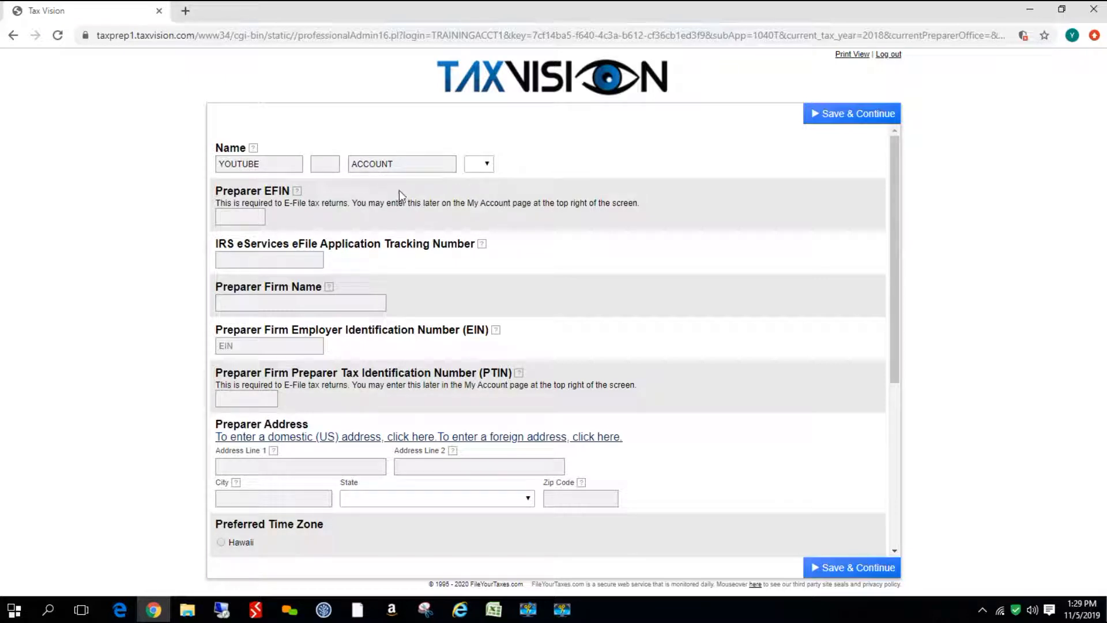
Enter the preparer EFIN and the firm name Sample Tax Office
left_click(247, 220)
type("99523")
left_click(262, 306)
type("Sample")
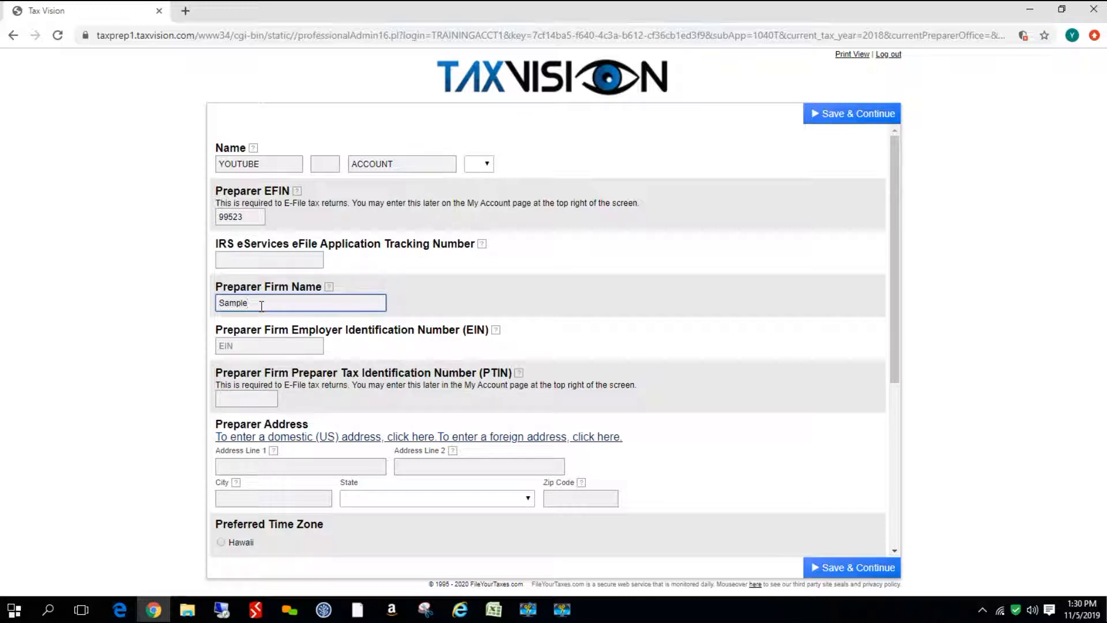
type(" Tax Office")
Fill in the firm's EIN and the preparer's PTIN
left_click(252, 346)
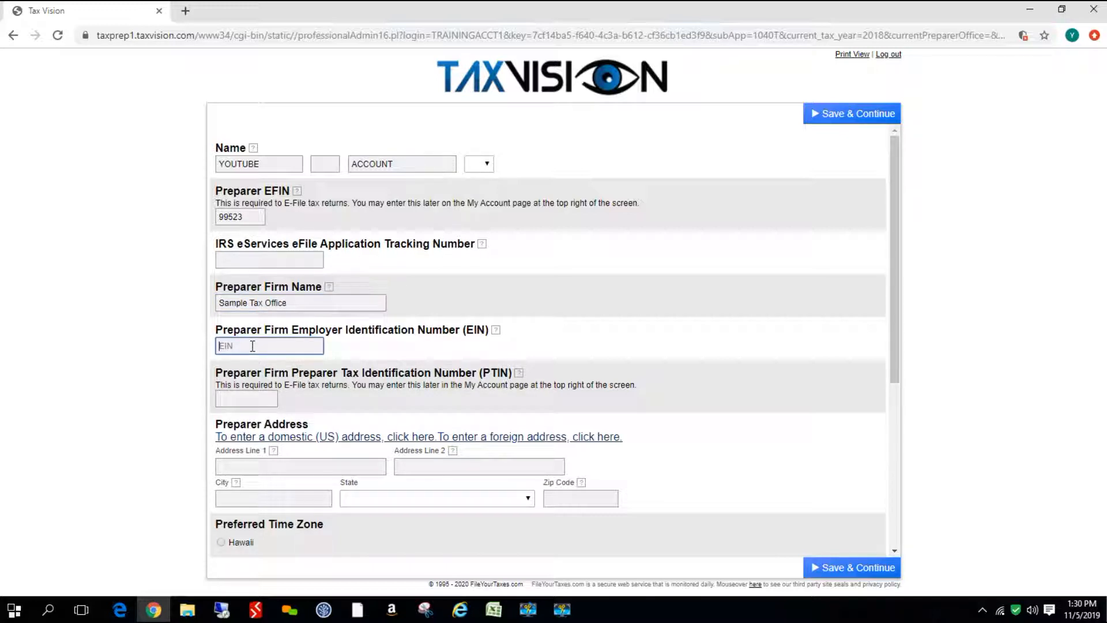
left_click(247, 398)
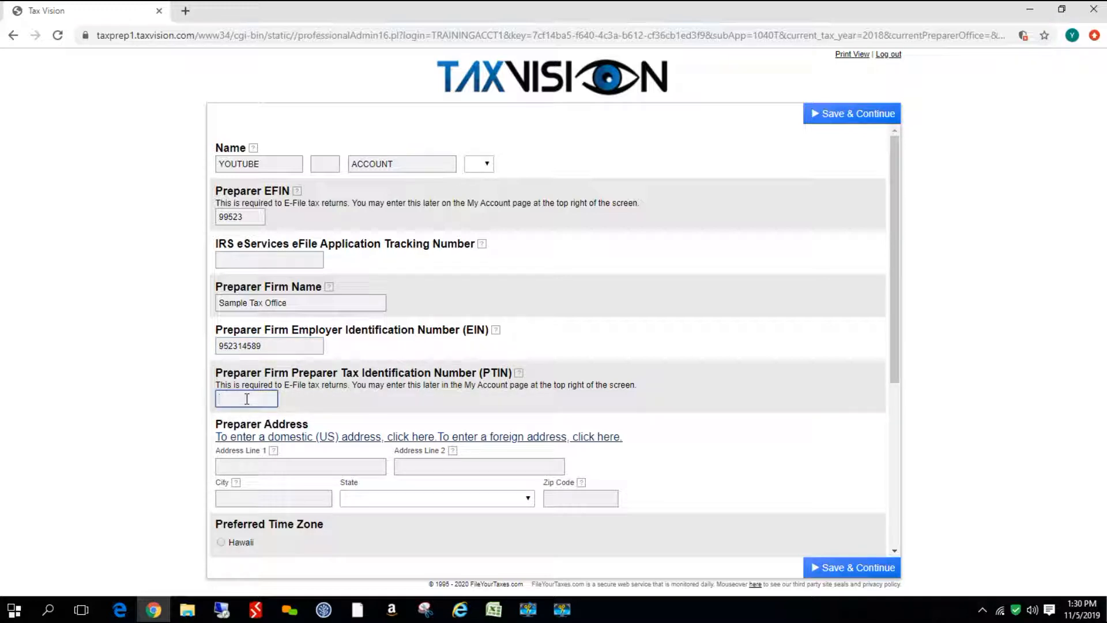
Enter the preparer's street address and city, choose Illinois as state, and add the zip code
left_click(245, 465)
type("123")
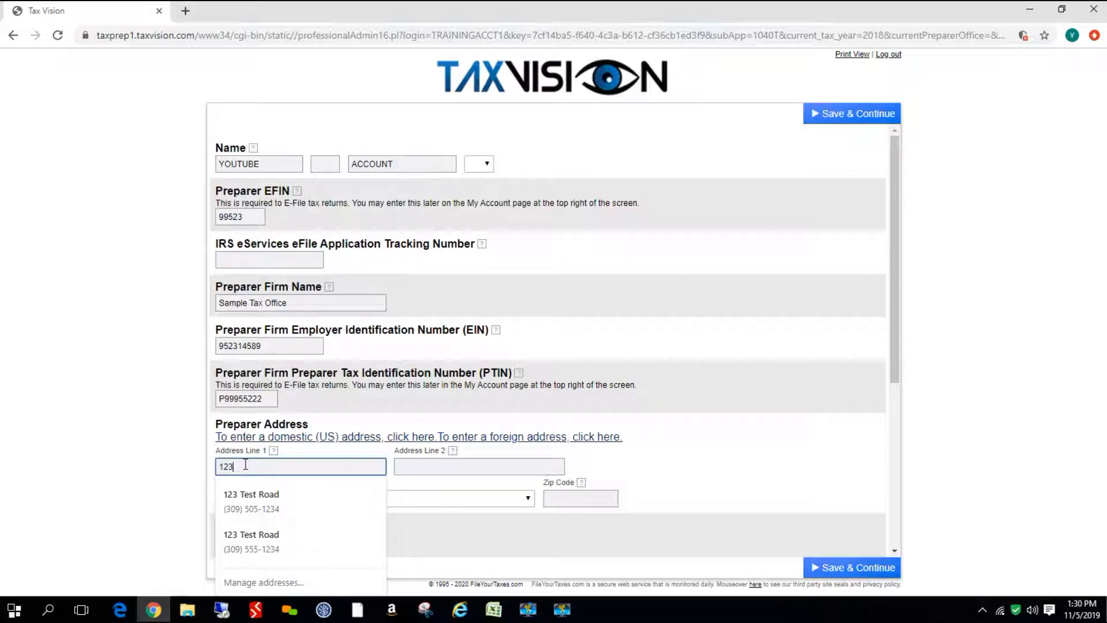
type(" Anywhere")
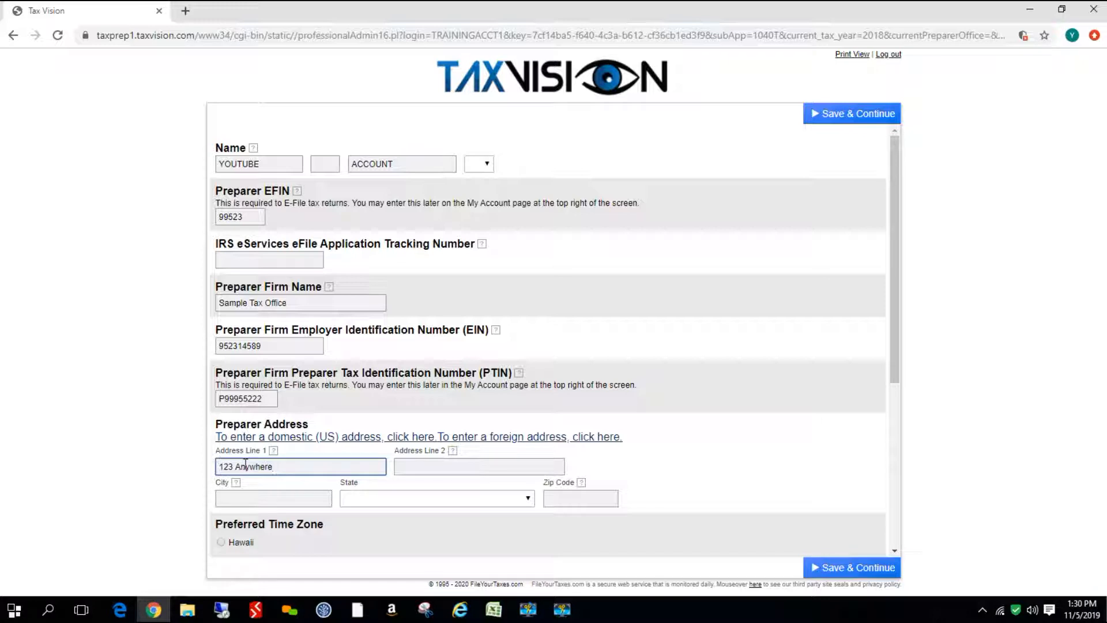
left_click(259, 500)
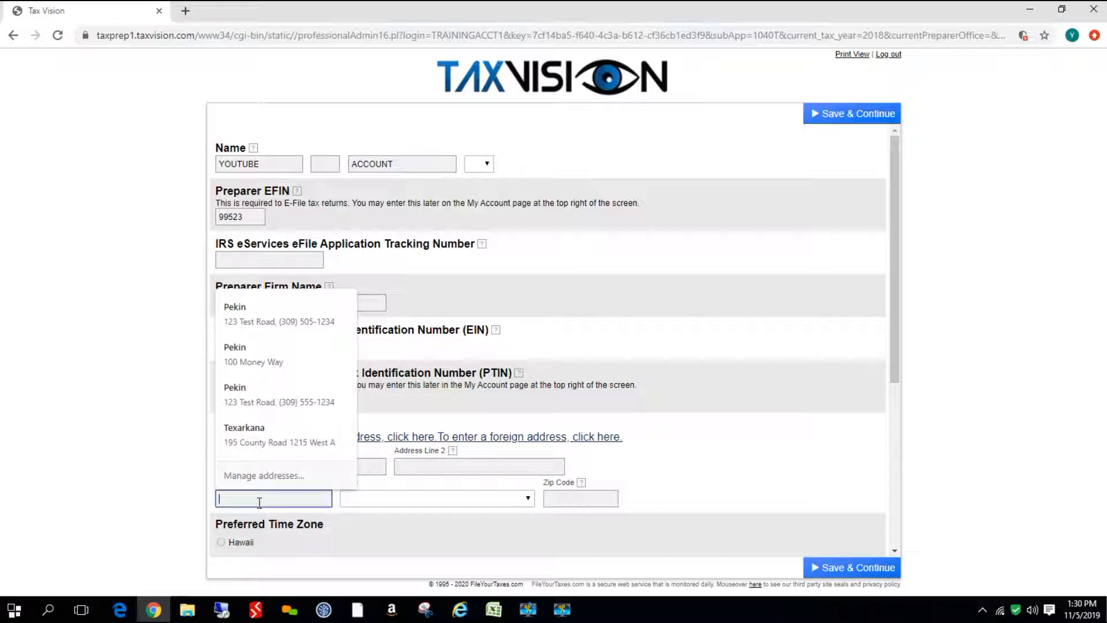
type("C")
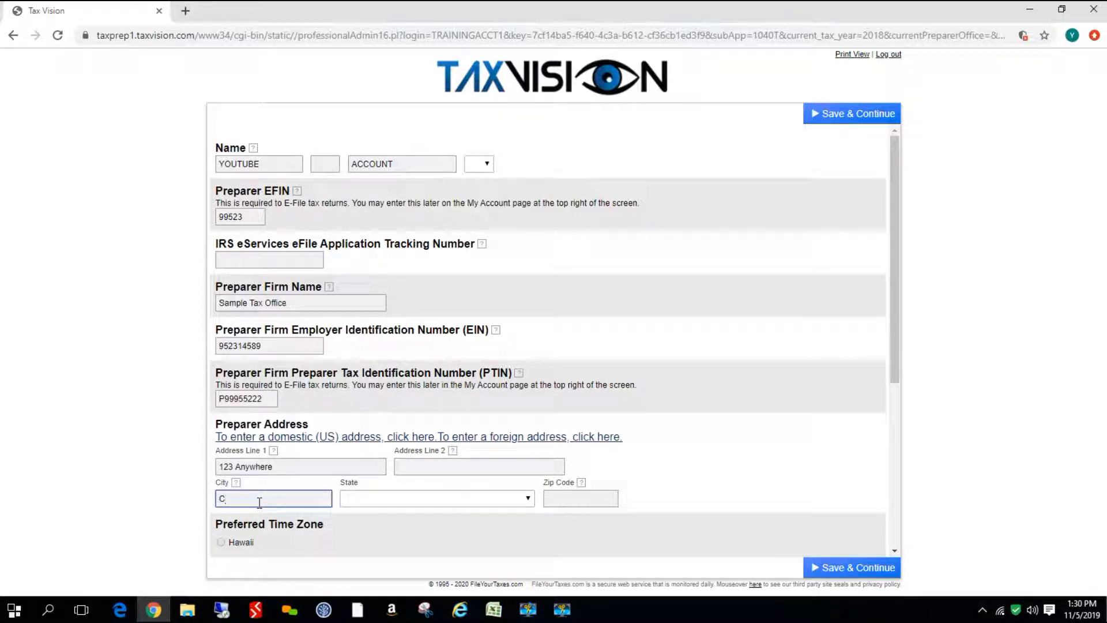
type("hicago")
left_click(506, 490)
scroll(503, 485, "down", 1)
left_click(464, 451)
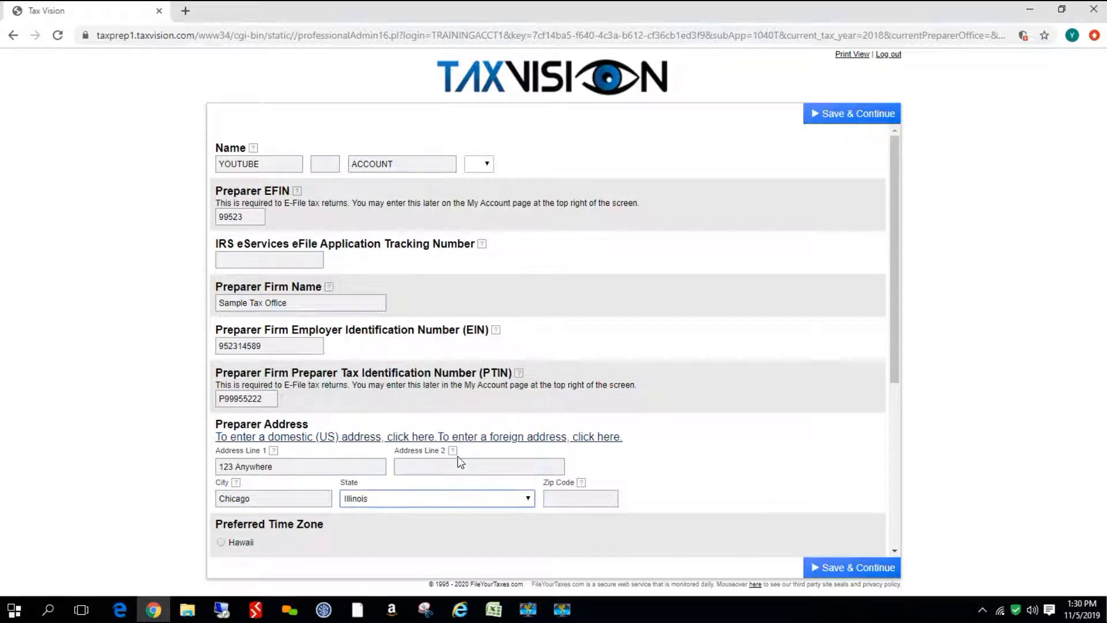
left_click(603, 500)
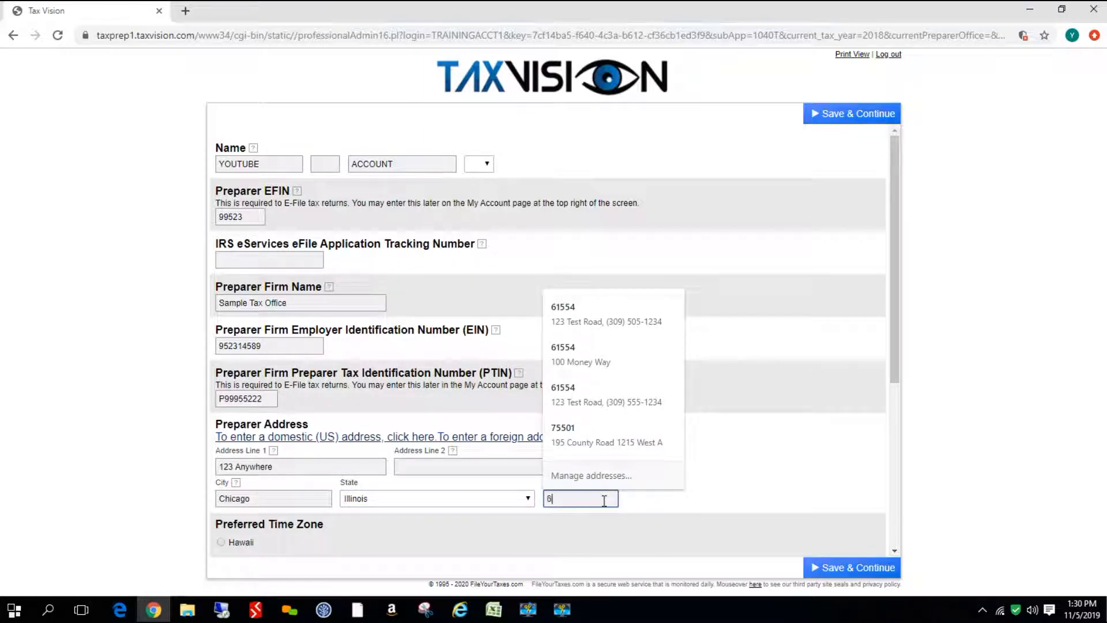
type("60007")
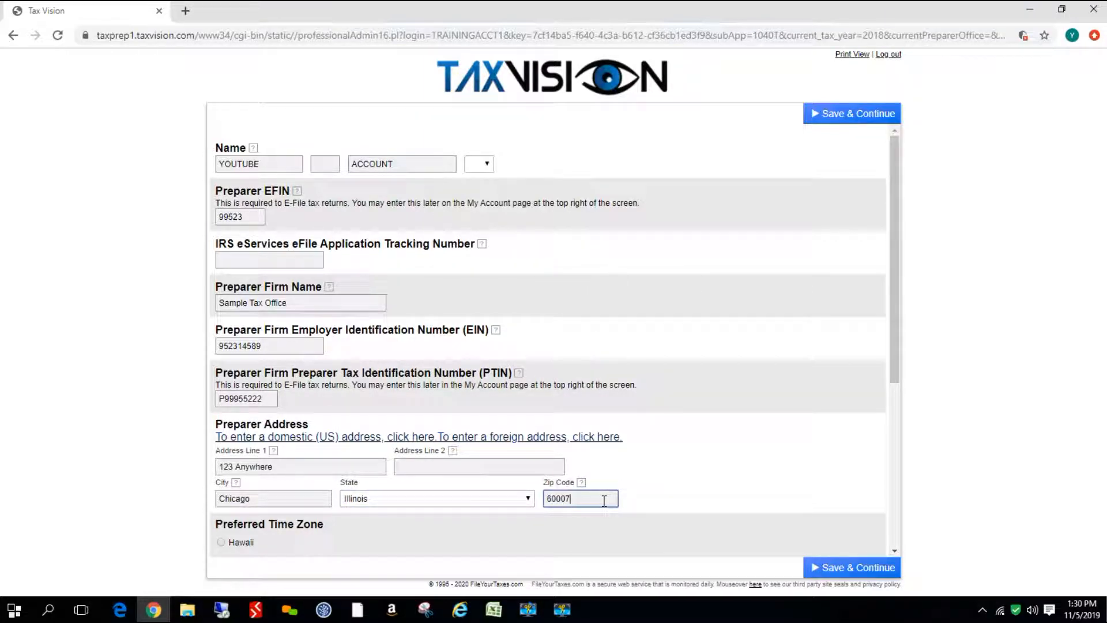
Set the preferred time zone to Central and enter the preparer's telephone number
scroll(848, 485, "down", 5)
left_click(222, 319)
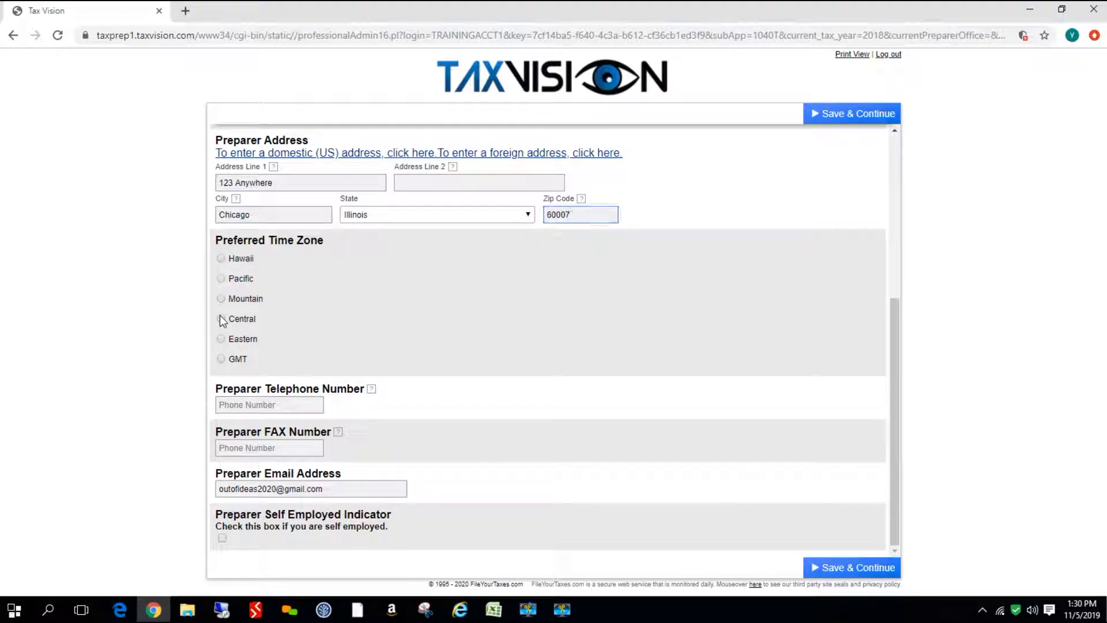
left_click(269, 405)
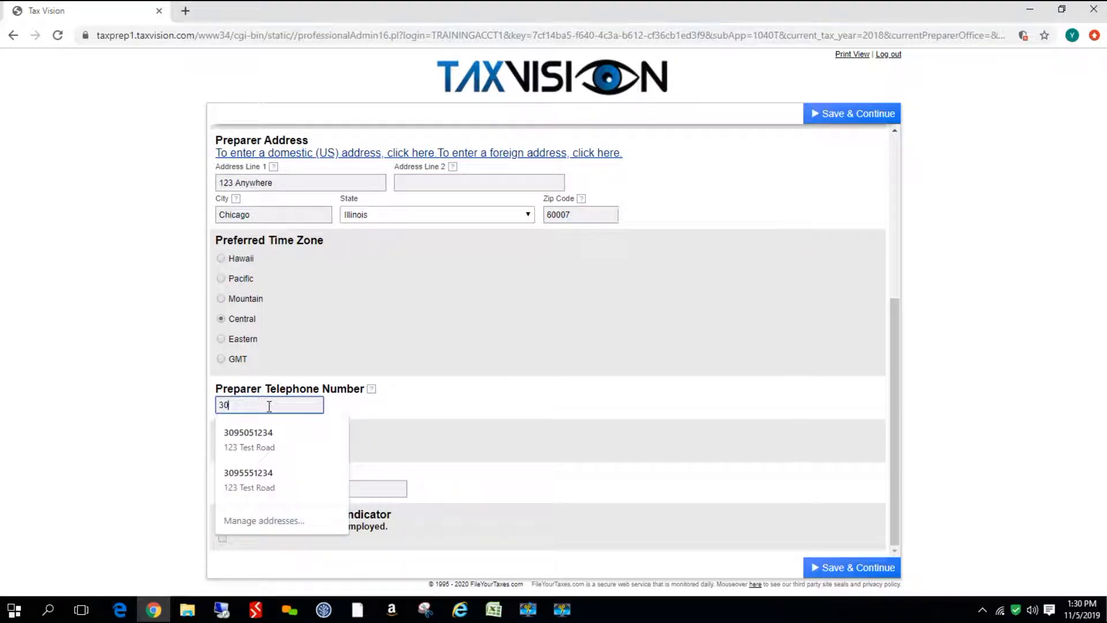
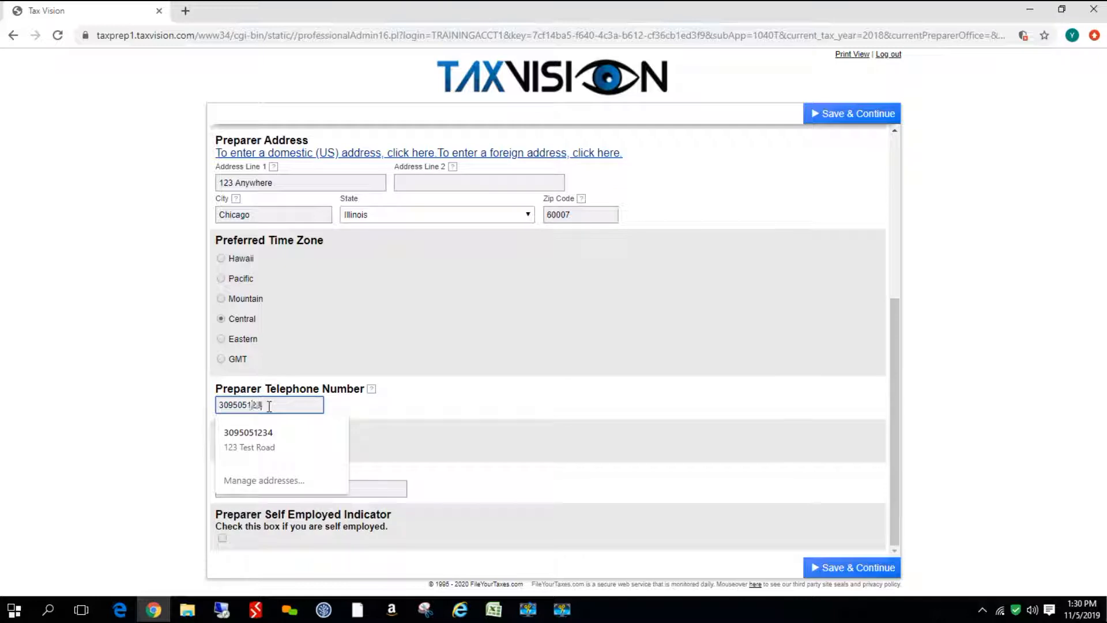
left_click(378, 428)
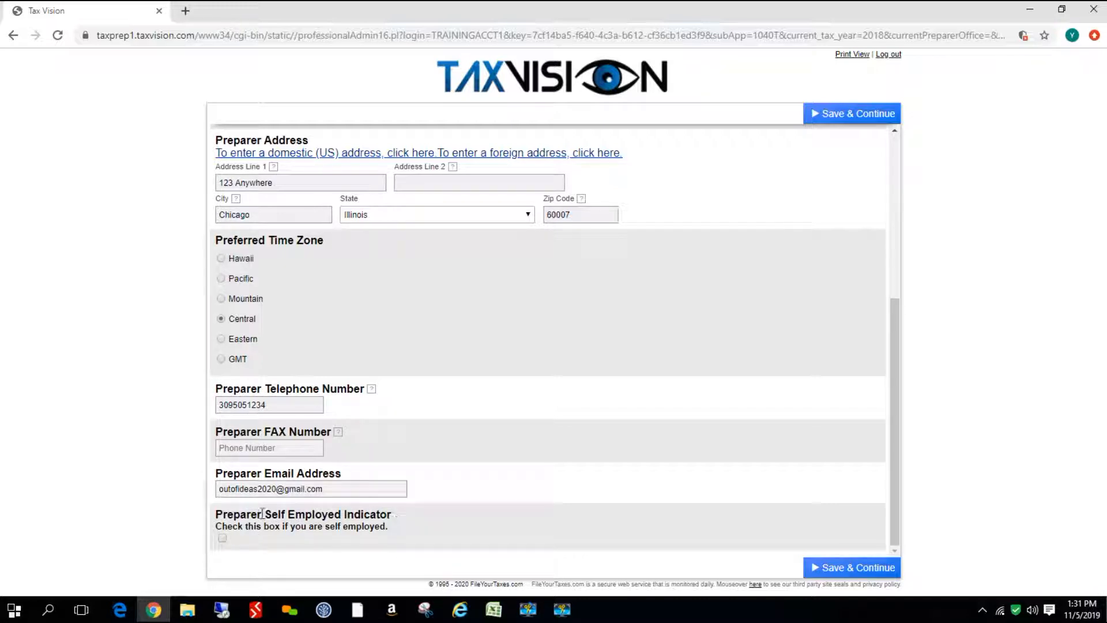
Resubmit past the tracking-number error, then replace the invalid EFIN with the six-digit one
left_click(850, 570)
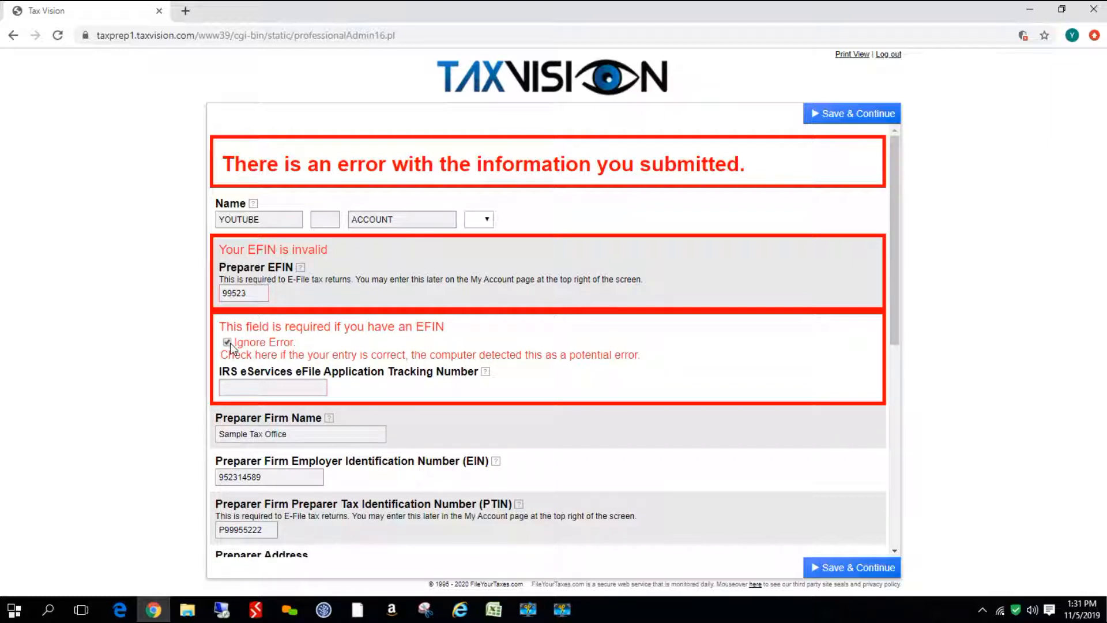
left_click(831, 567)
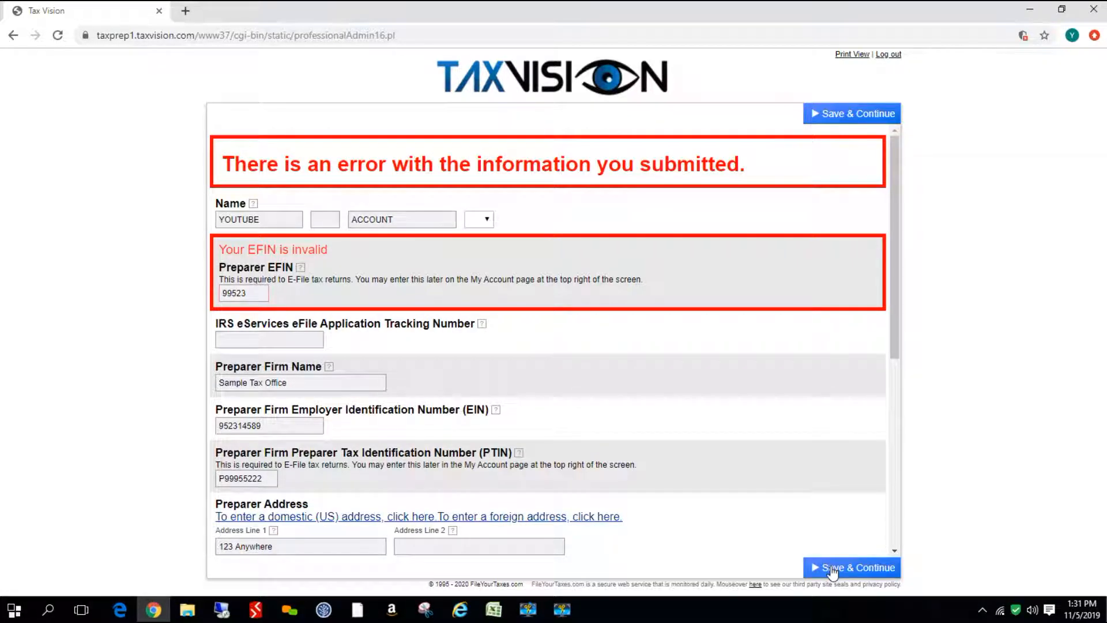
scroll(780, 458, "down", 5)
scroll(780, 458, "down", 2)
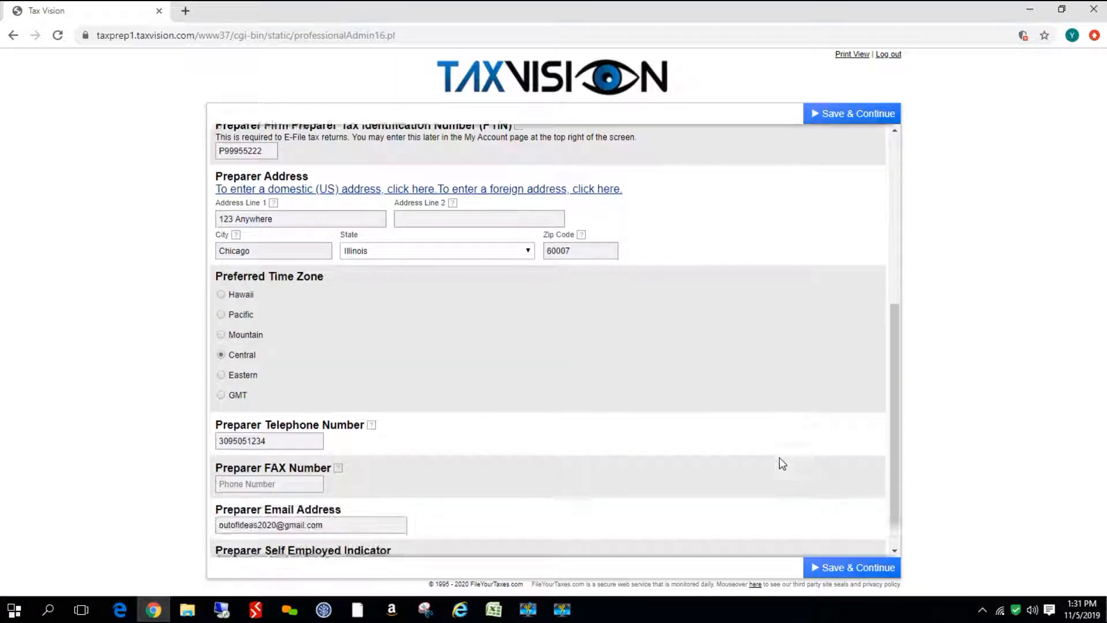
left_click(859, 568)
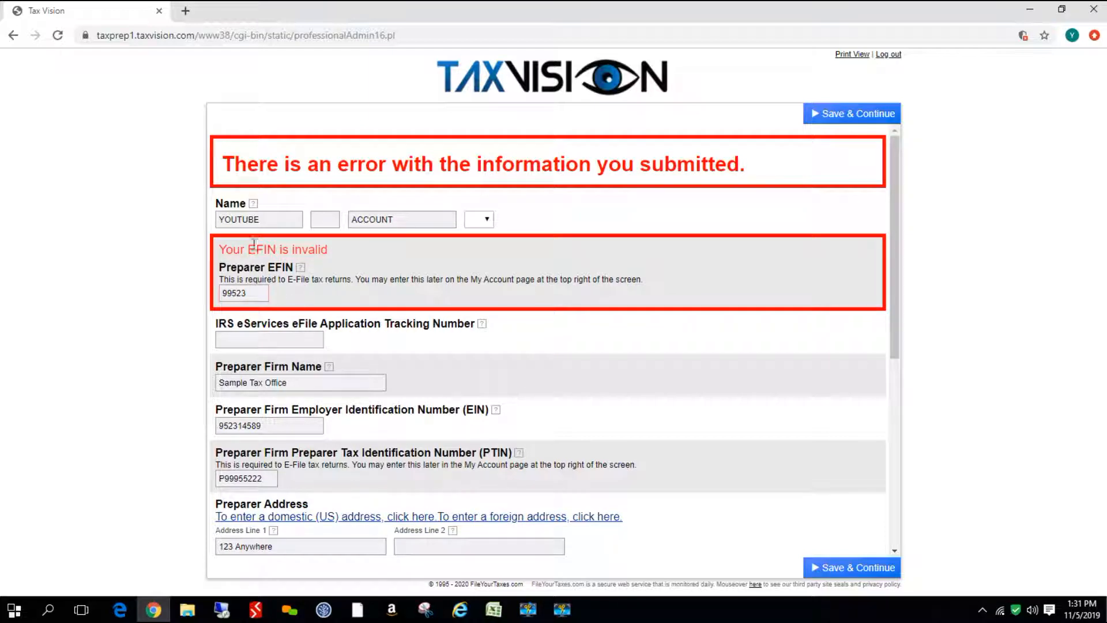
left_click_drag(257, 293, 222, 297)
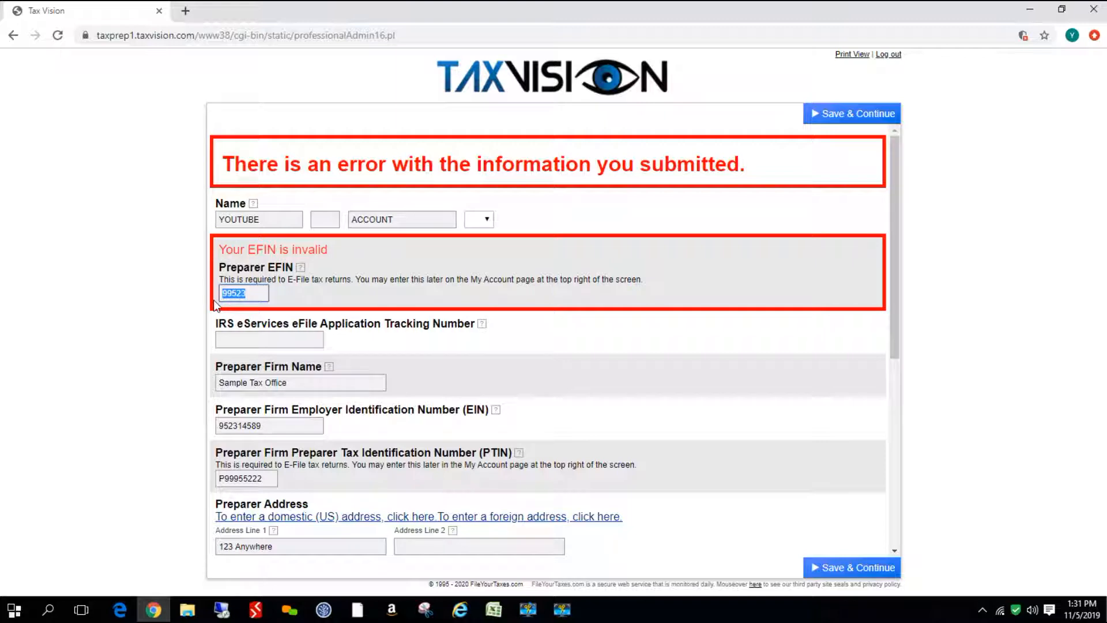
type("995236")
Save the corrected preparer details and switch the dashboard application to 1040
left_click(833, 119)
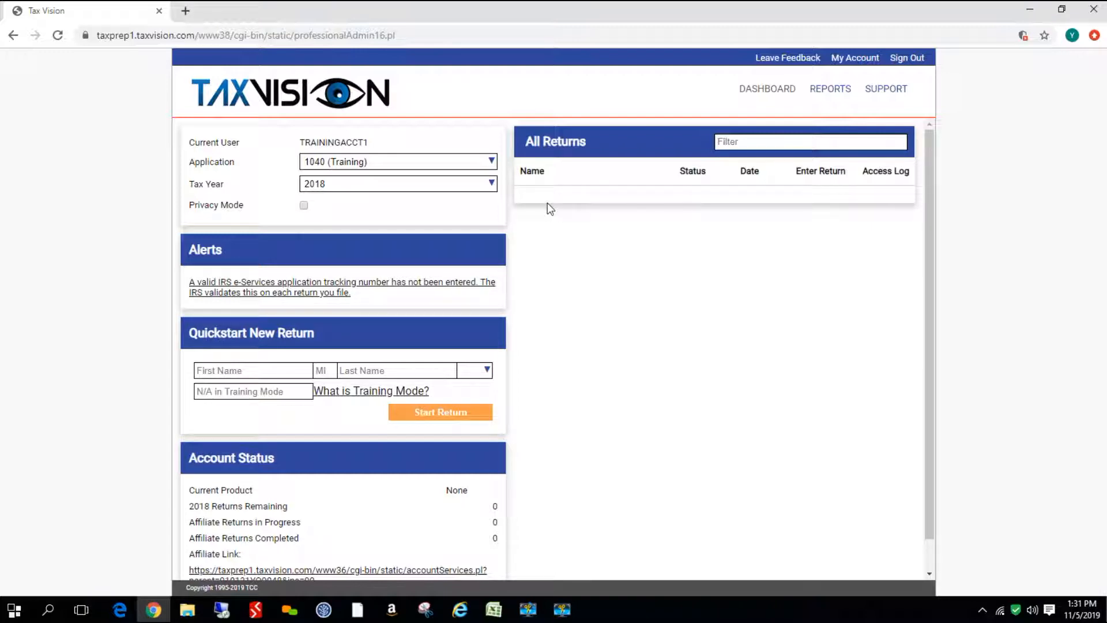
left_click(492, 163)
left_click(452, 199)
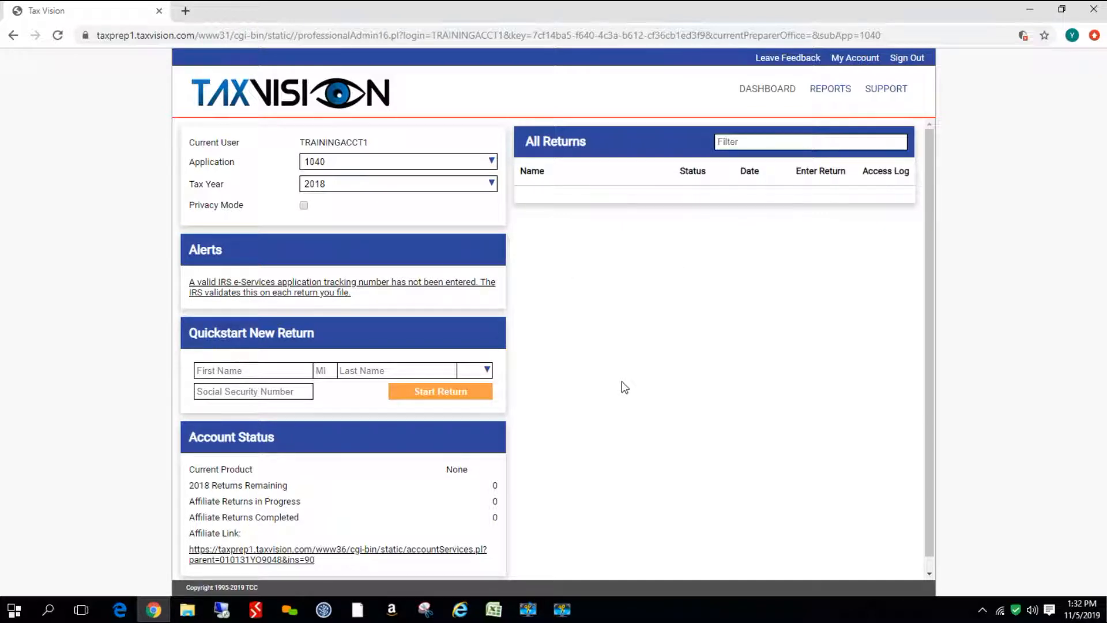
From the alert link, fill in the IRS eServices eFile Application Tracking Number in settings
left_click(282, 290)
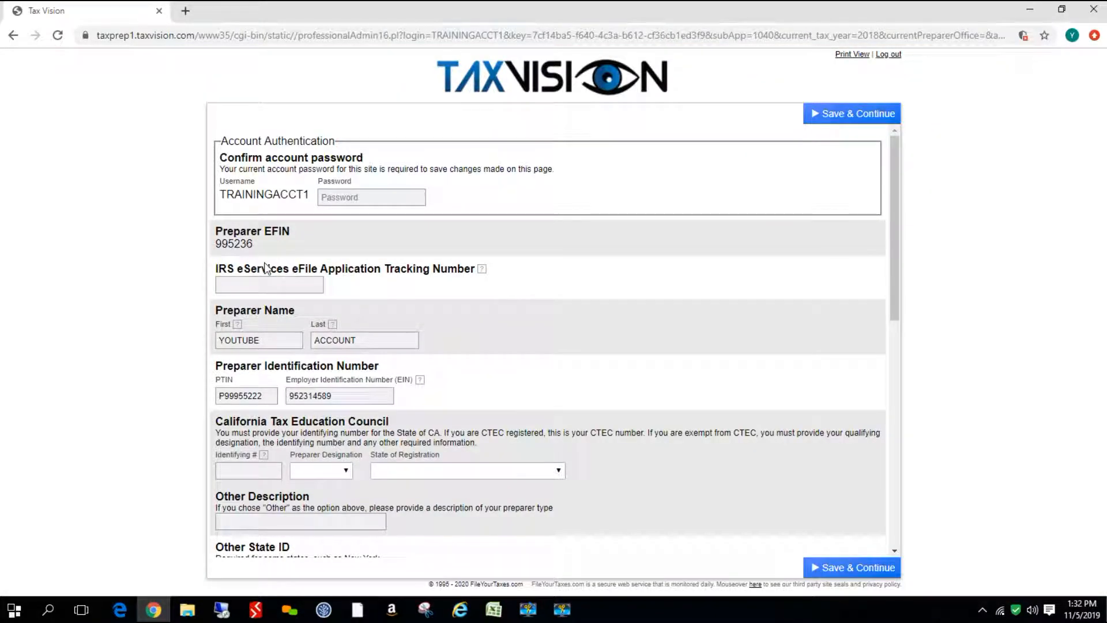
left_click(237, 285)
type("2012")
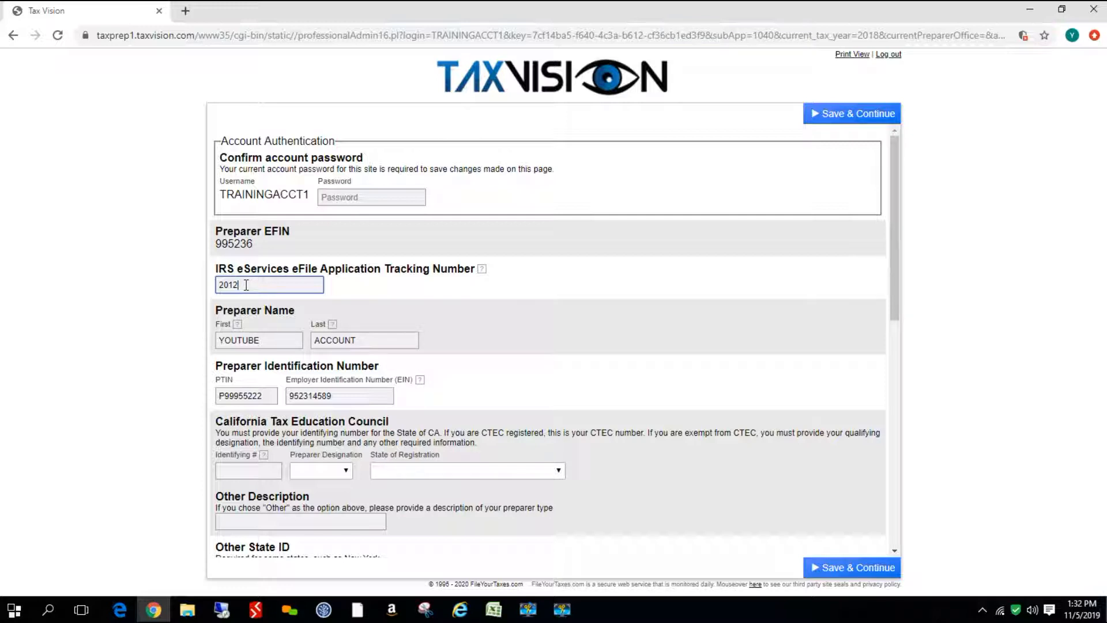
type("12336547896541230")
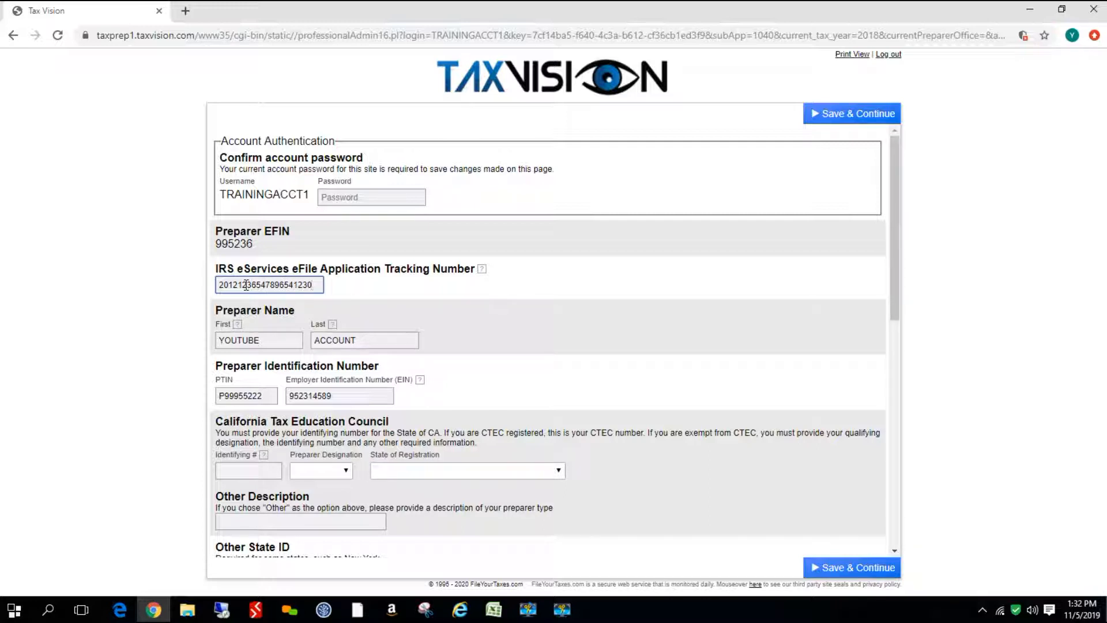
left_click(402, 199)
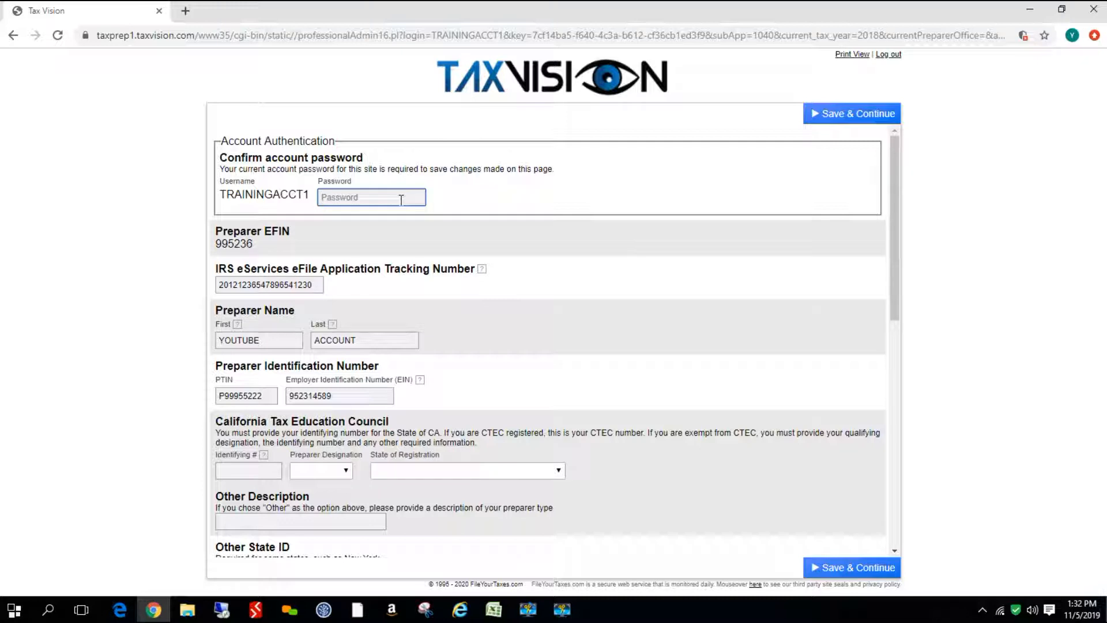
Enter the account password and save the preparer settings
type("•••••••••••••")
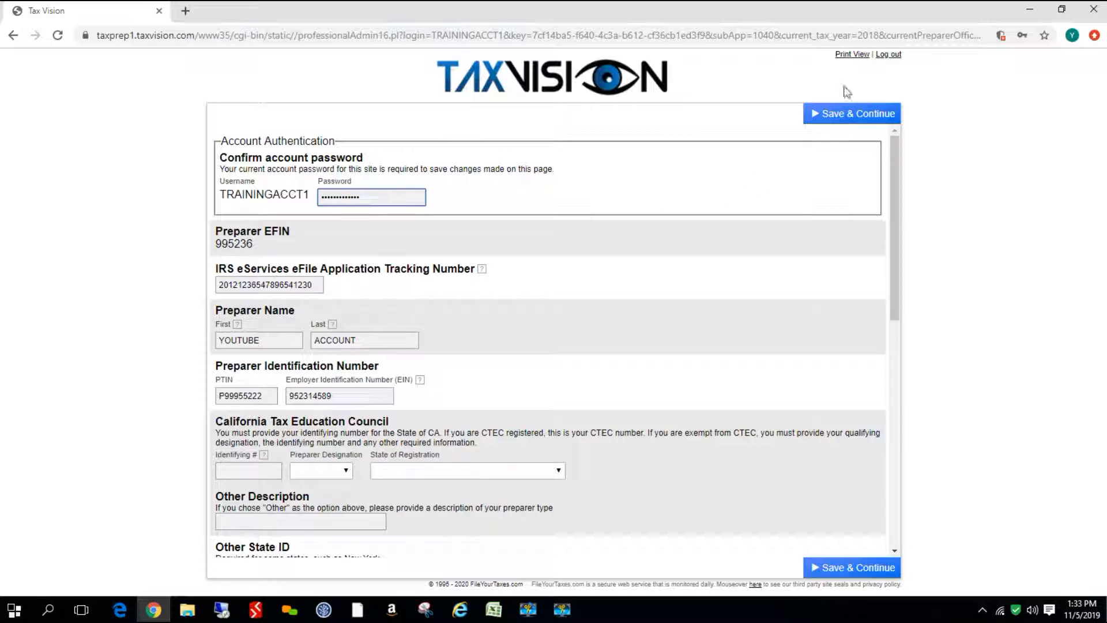
left_click(837, 119)
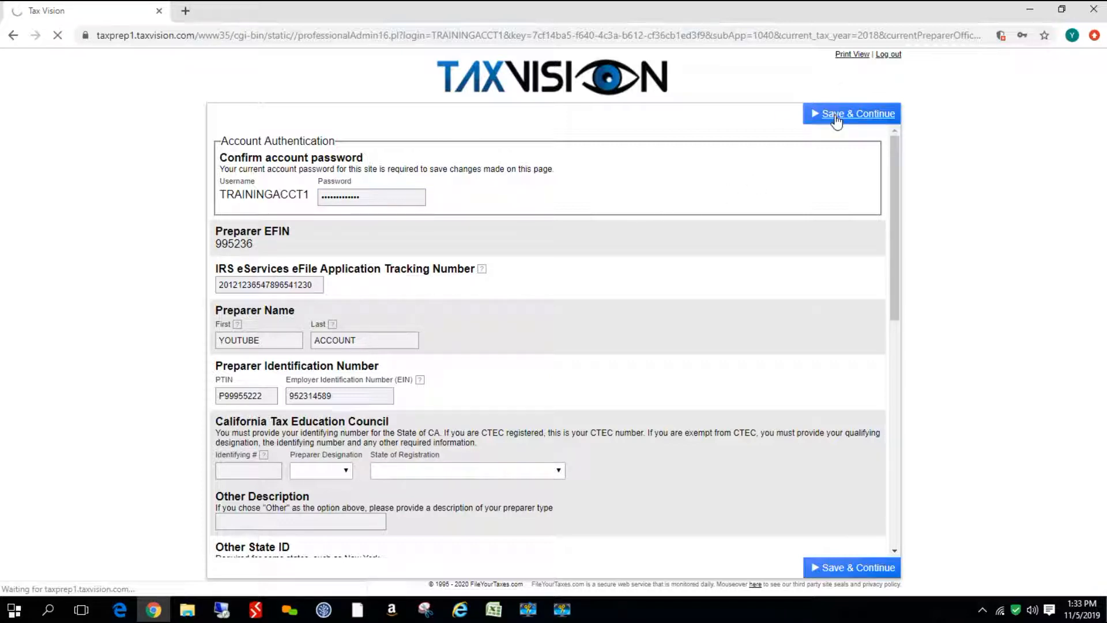